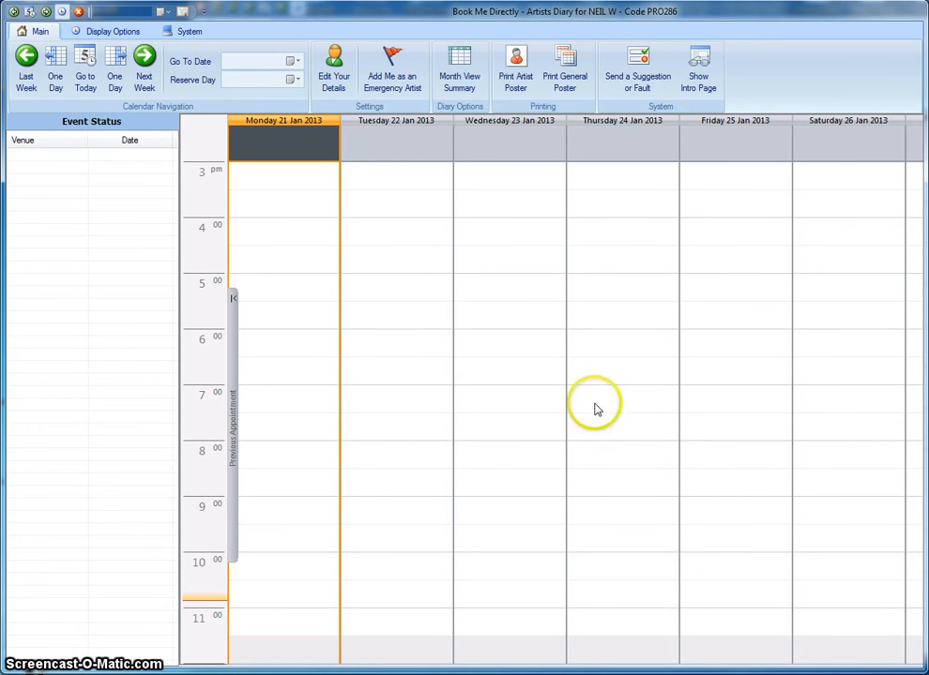
# - Reserve 17:00 to 22:00 on Wednesday 23, Thursday 24 and Friday 25 January 2013 in the diary
pyautogui.moveTo(109, 491)
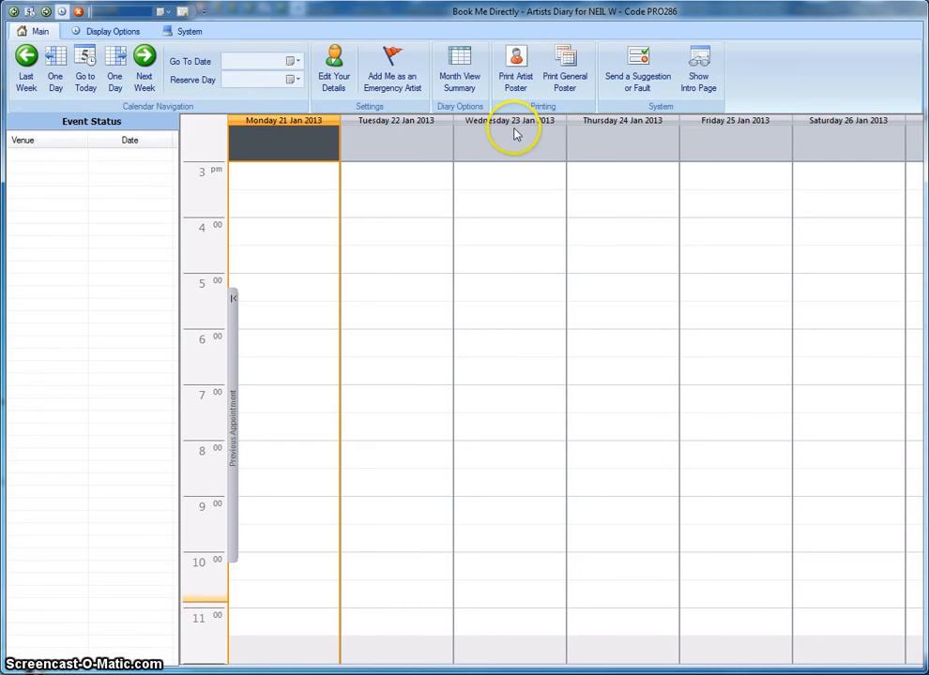
pyautogui.moveTo(522, 290); pyautogui.dragTo(515, 543)
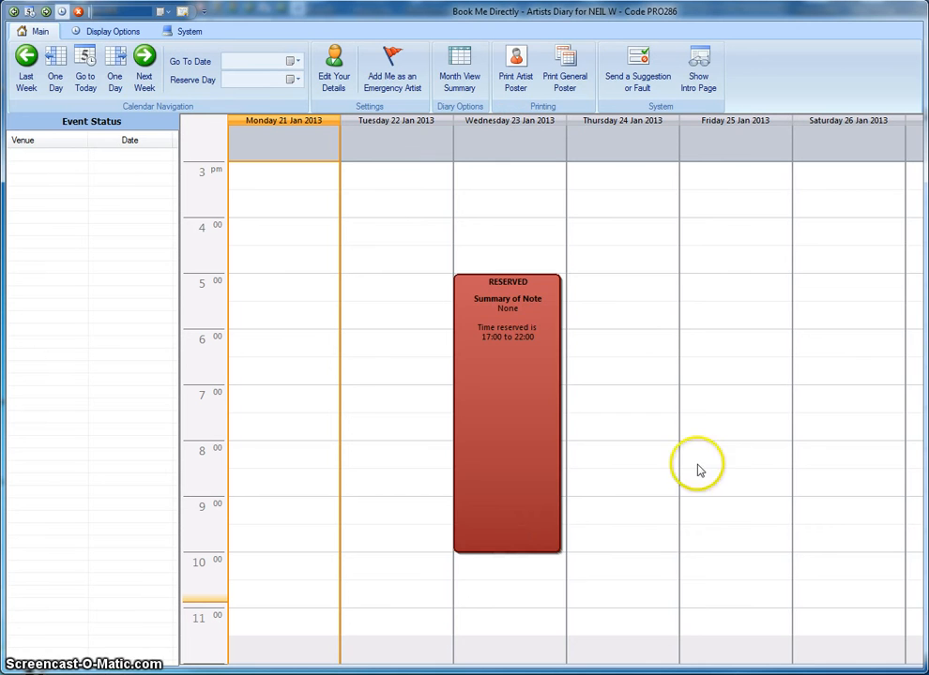
pyautogui.moveTo(632, 290); pyautogui.dragTo(632, 535)
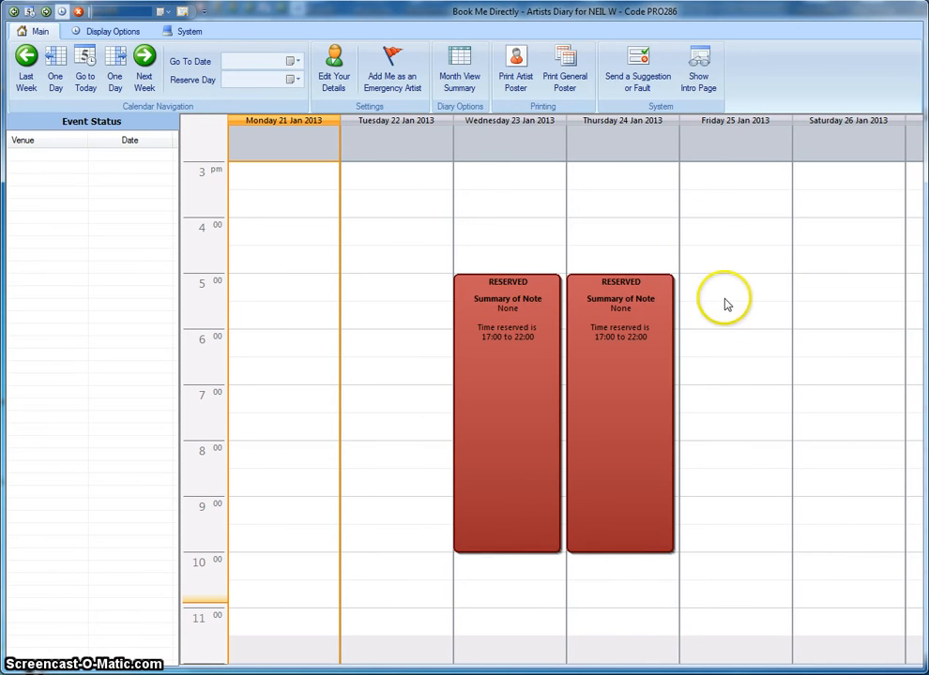
pyautogui.moveTo(725, 304); pyautogui.dragTo(730, 540)
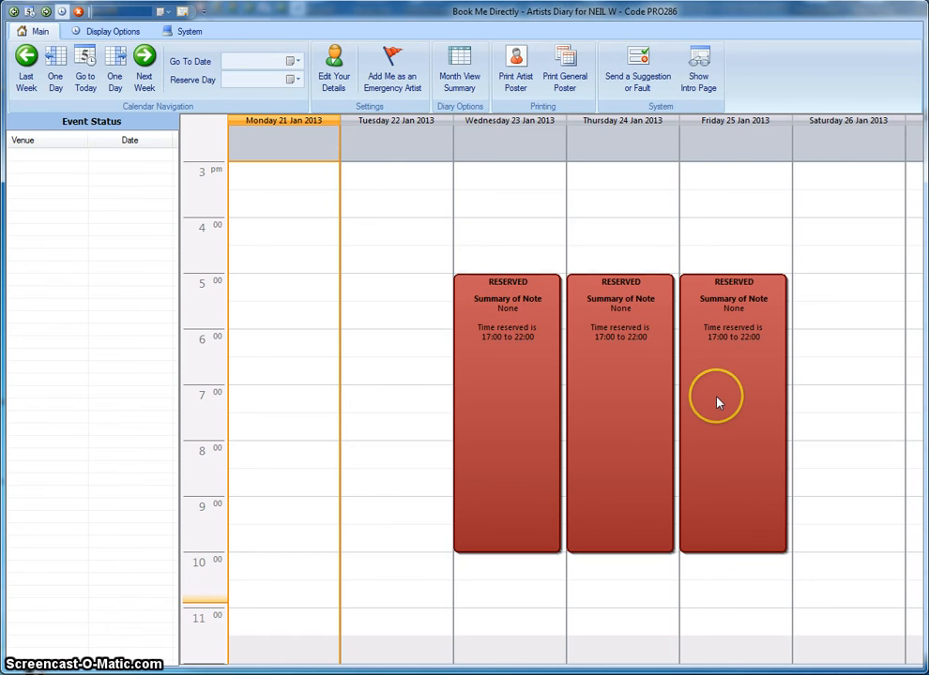
# - Move Thursday's reservation to start at 15:30 and shorten it to end at 18:00
pyautogui.click(642, 363)
pyautogui.moveTo(642, 363); pyautogui.dragTo(623, 199)
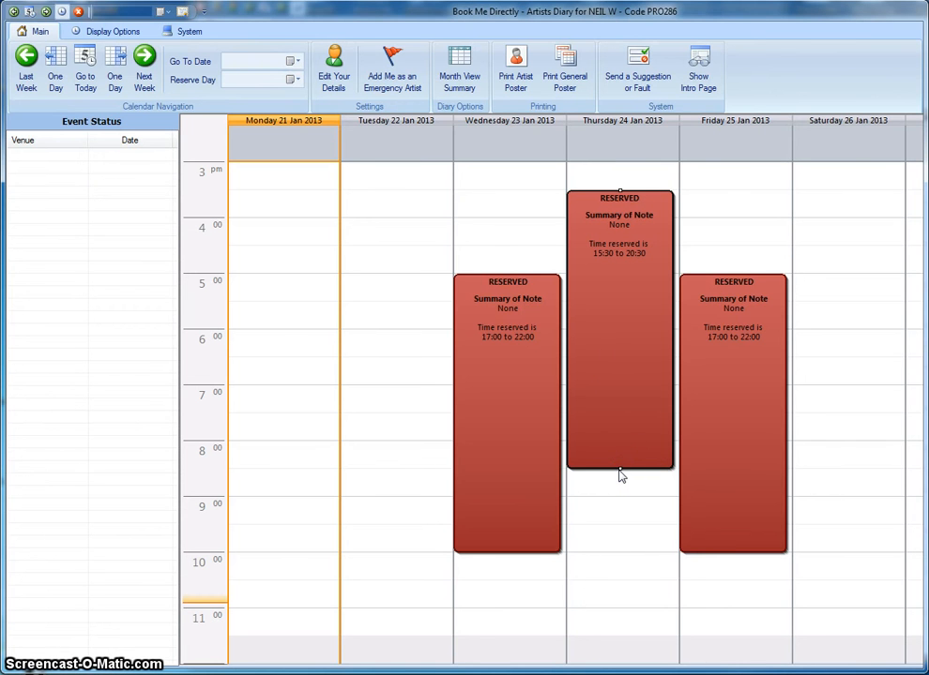
pyautogui.moveTo(621, 467); pyautogui.dragTo(622, 336)
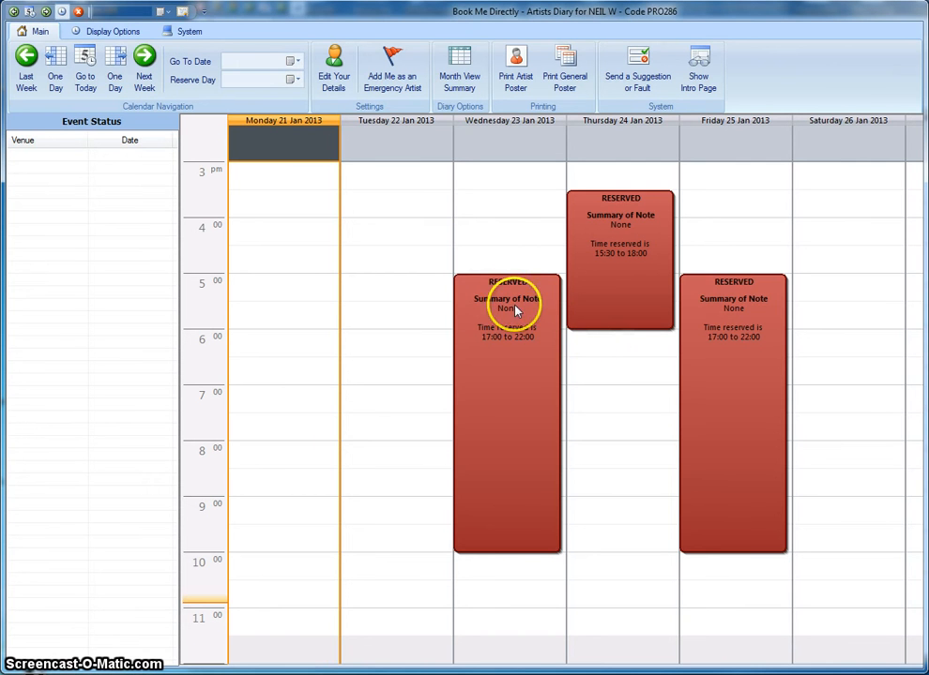
# - Add the note "Showing demonstration of the software" to Wednesday's reservation and close its event information
pyautogui.doubleClick(514, 392)
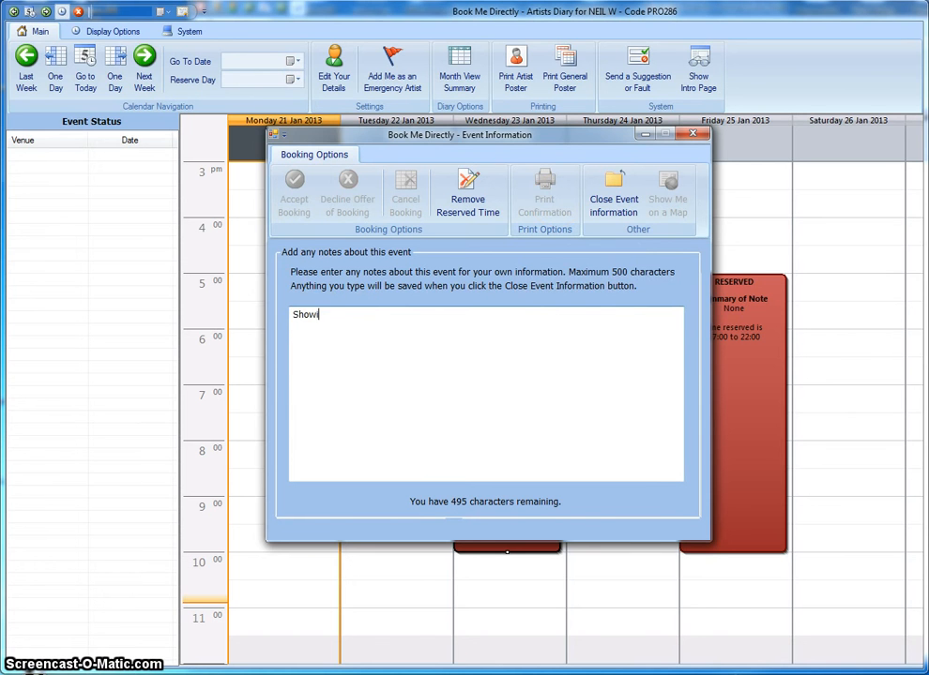
pyautogui.write('demonstration of the software')
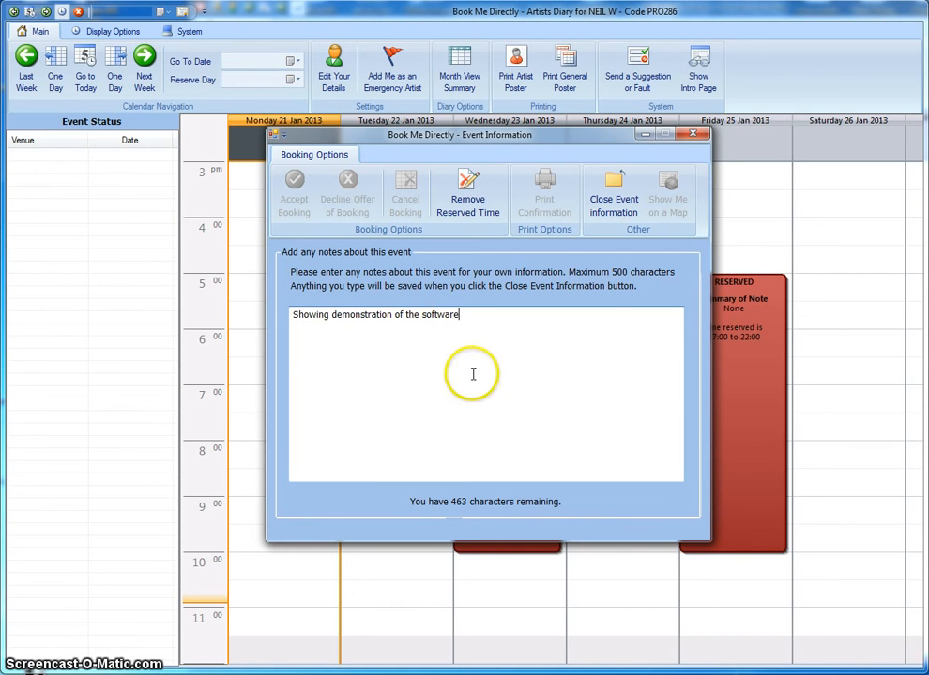
pyautogui.click(608, 204)
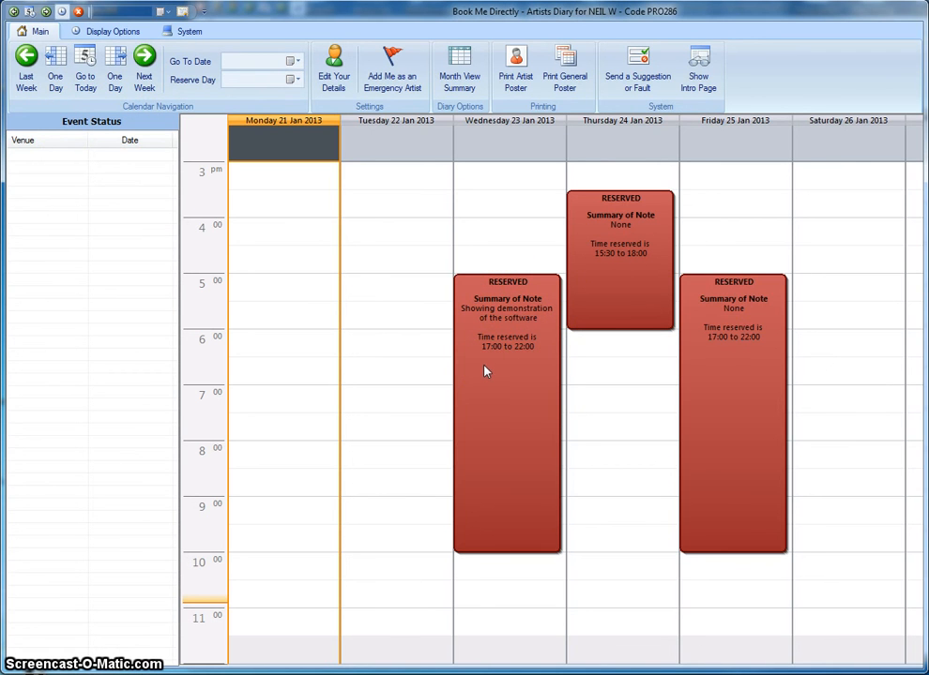
# - Open the artist's own details and add the line "as you are typing" below the existing profile notes
pyautogui.click(335, 151)
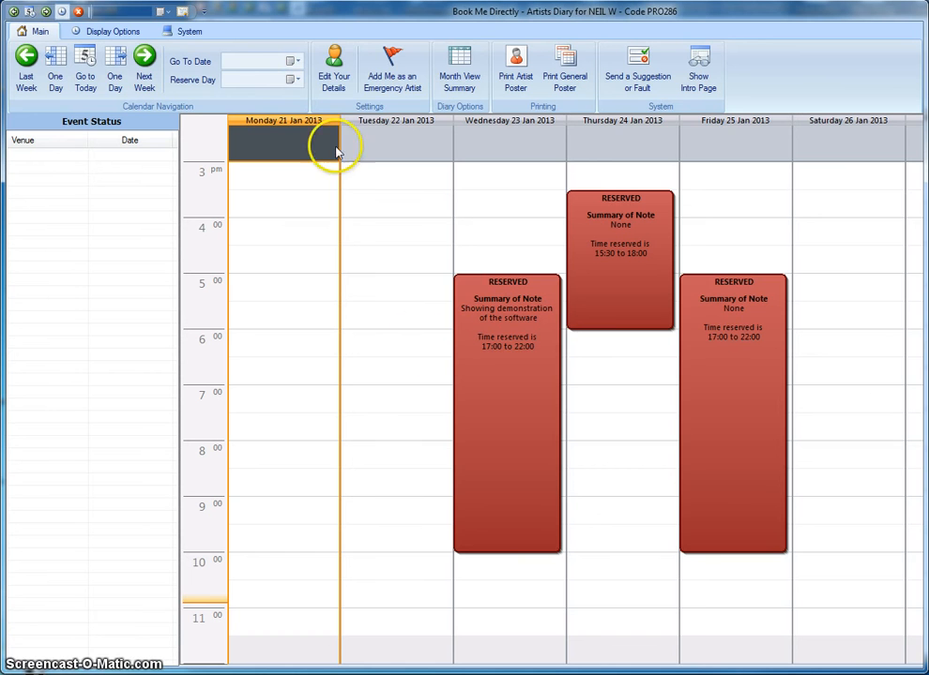
pyautogui.click(333, 60)
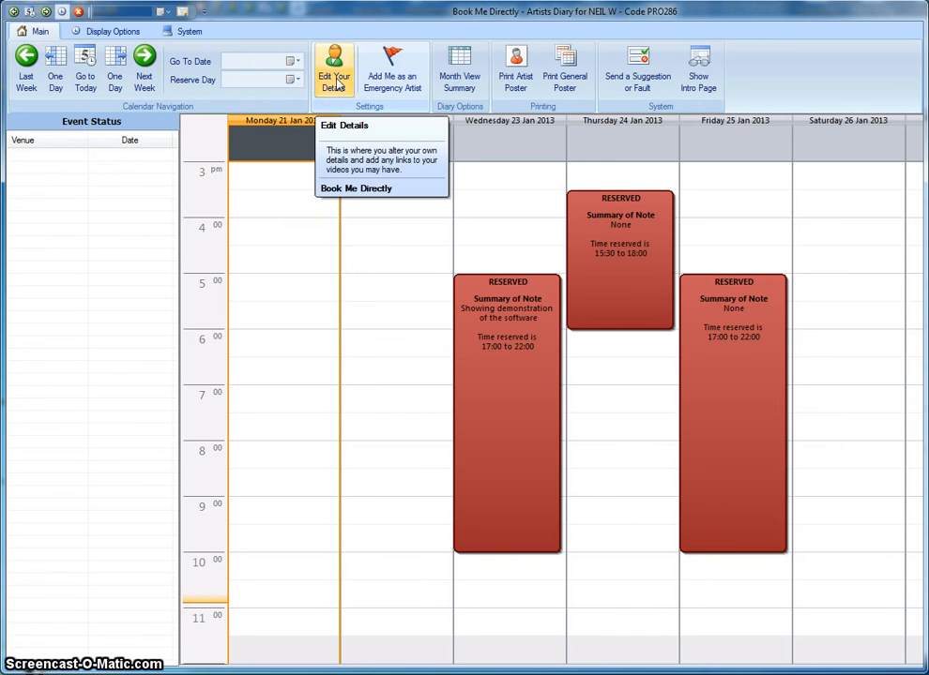
pyautogui.click(336, 84)
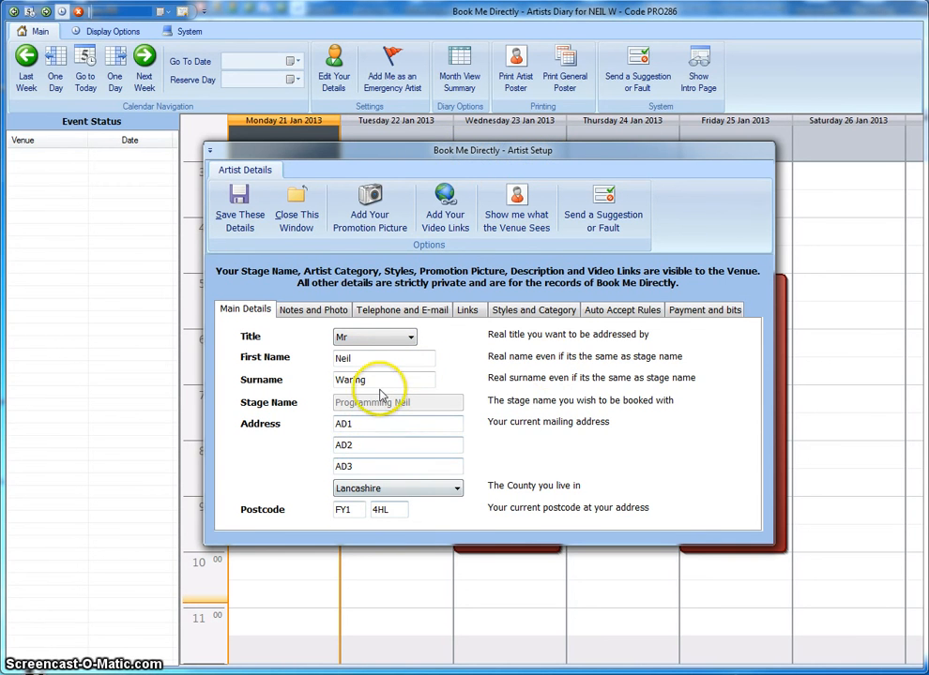
pyautogui.click(310, 314)
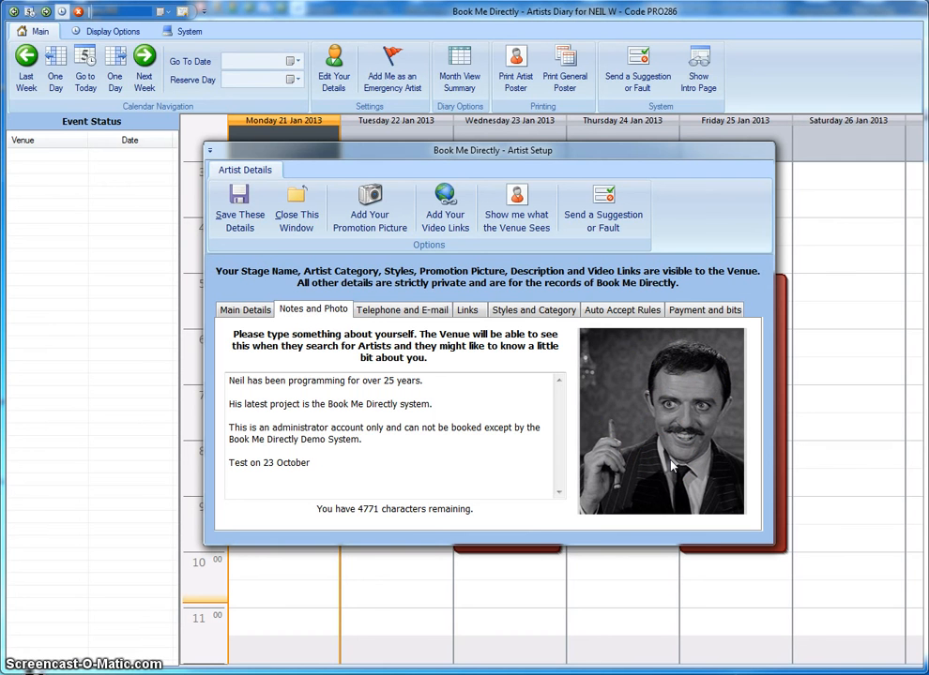
pyautogui.click(432, 449)
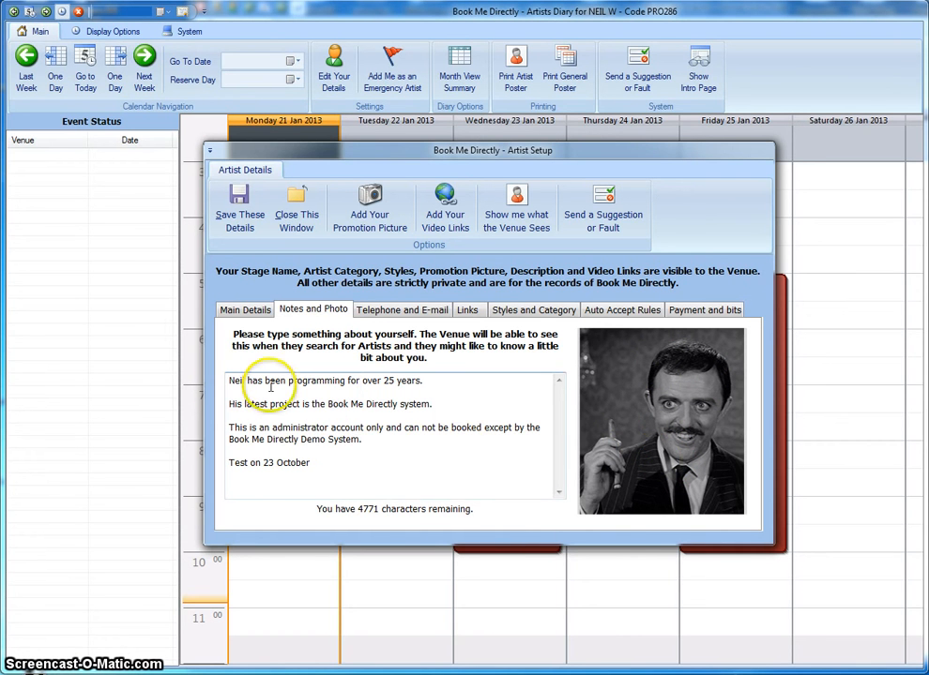
pyautogui.click(345, 459)
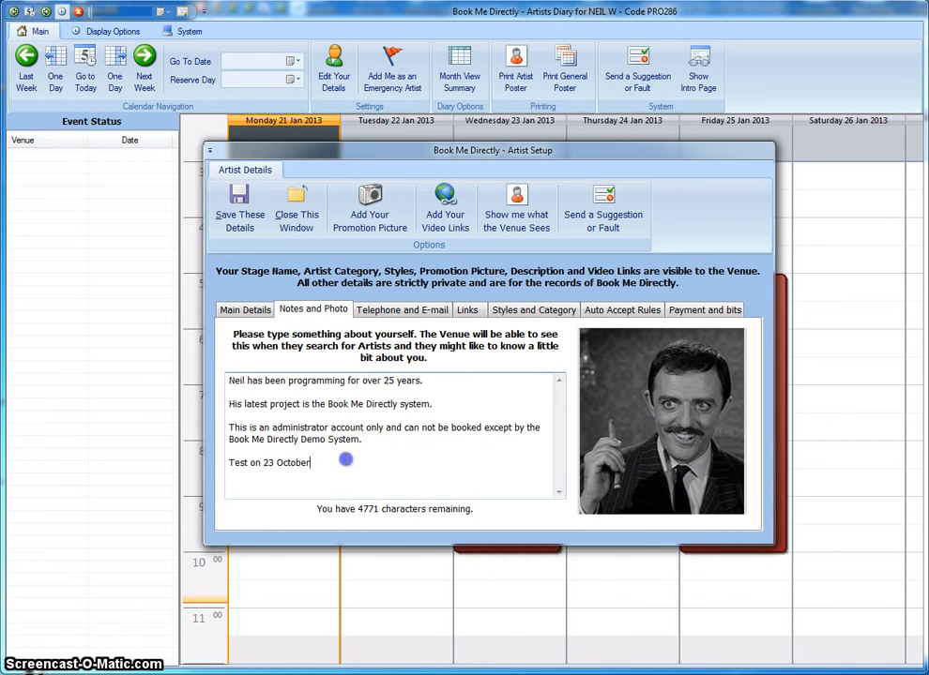
pyautogui.click(346, 438)
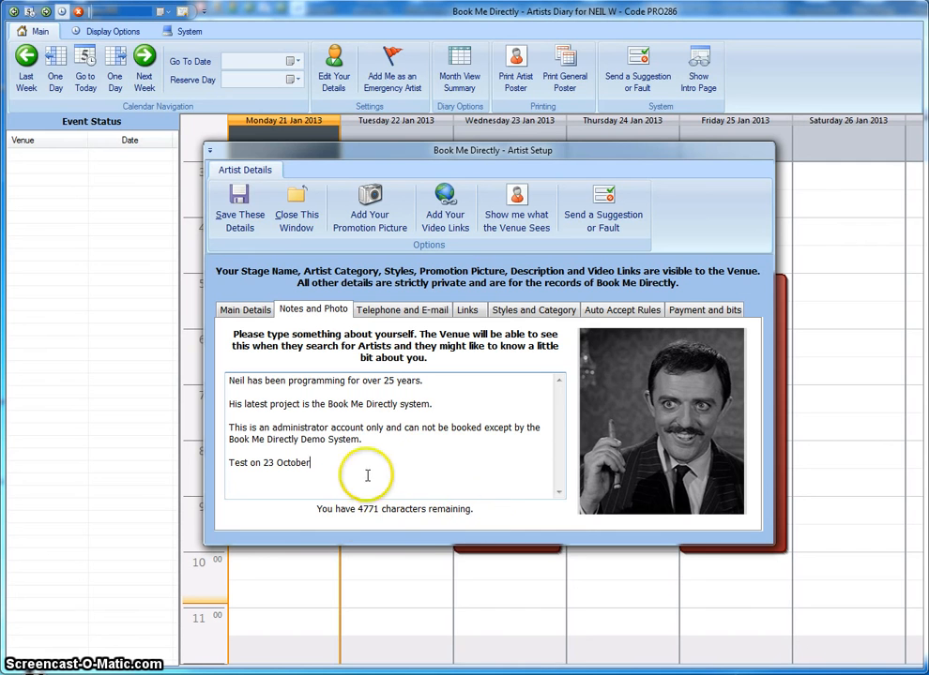
pyautogui.press('Return')
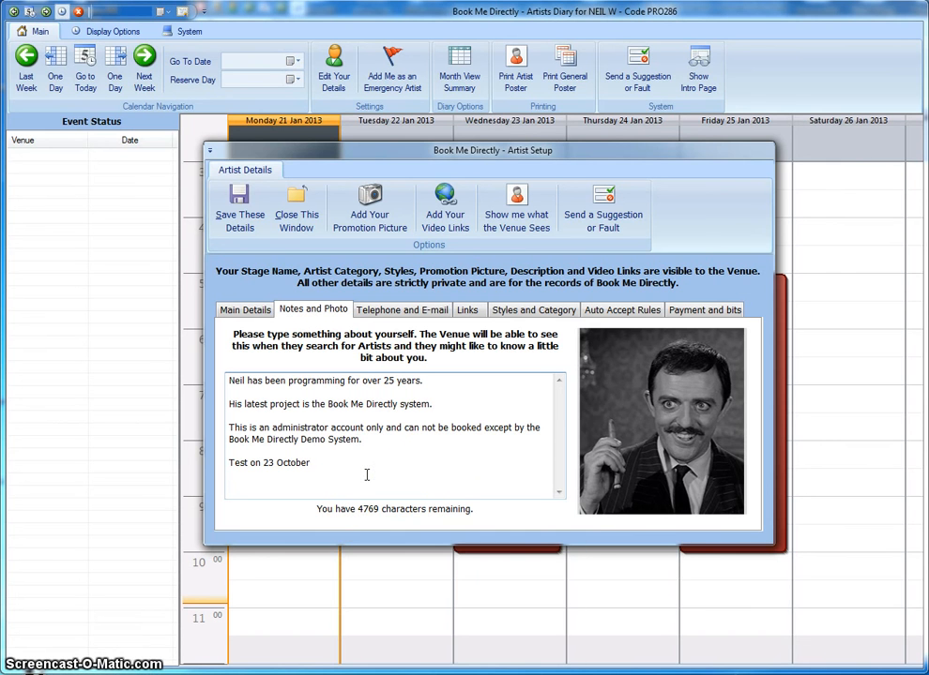
pyautogui.write('as you are typing')
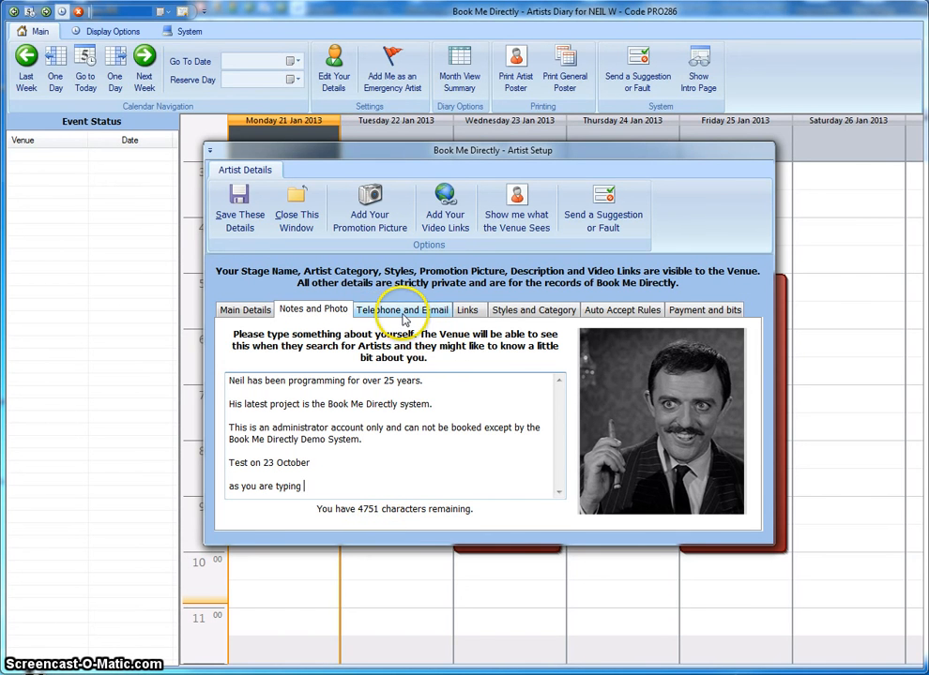
pyautogui.click(468, 310)
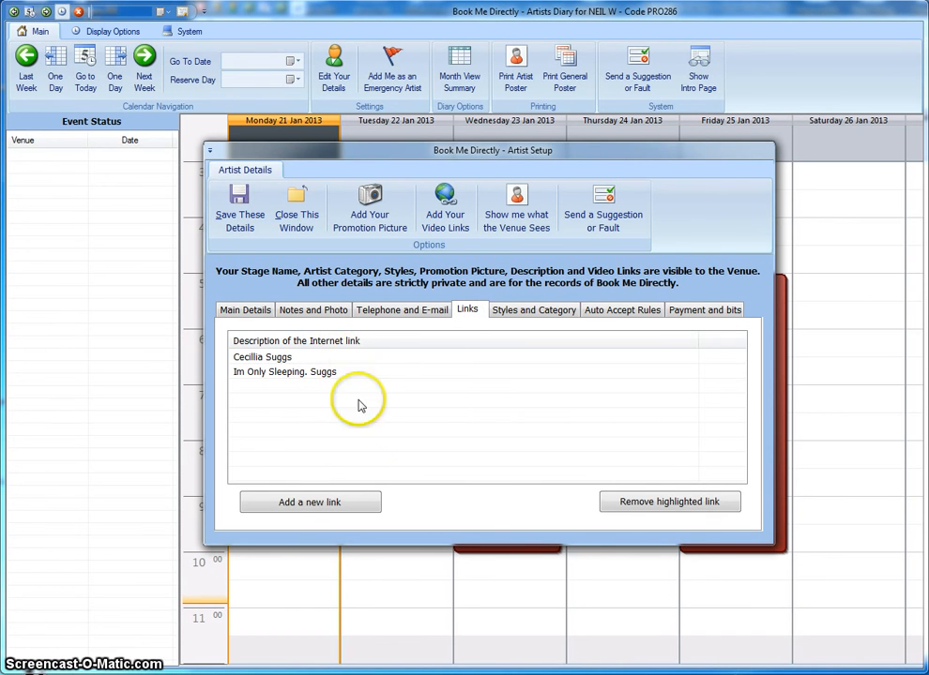
pyautogui.click(311, 504)
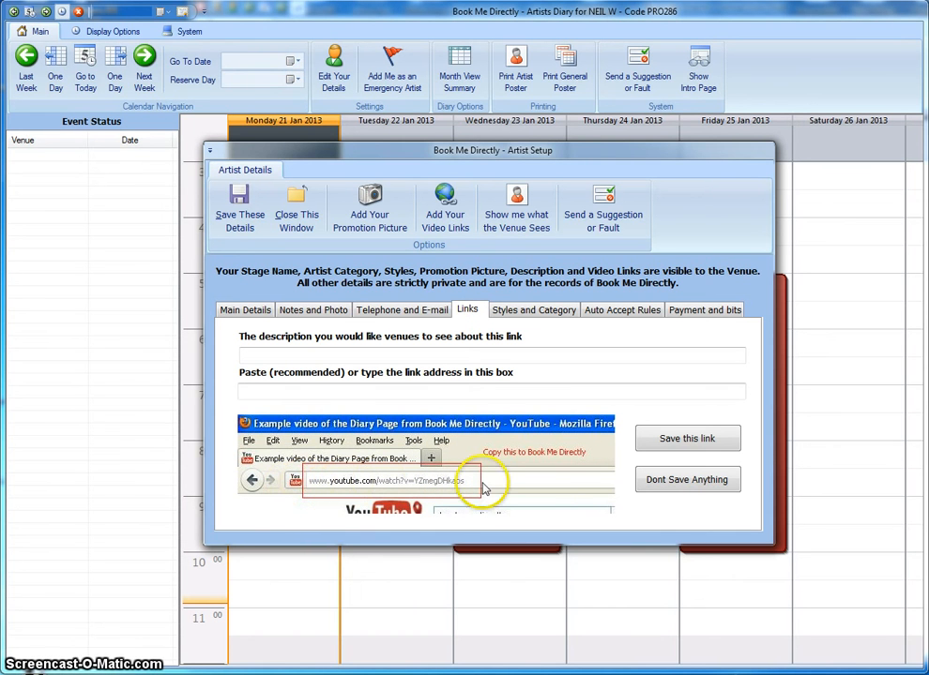
pyautogui.click(425, 392)
pyautogui.click(461, 398)
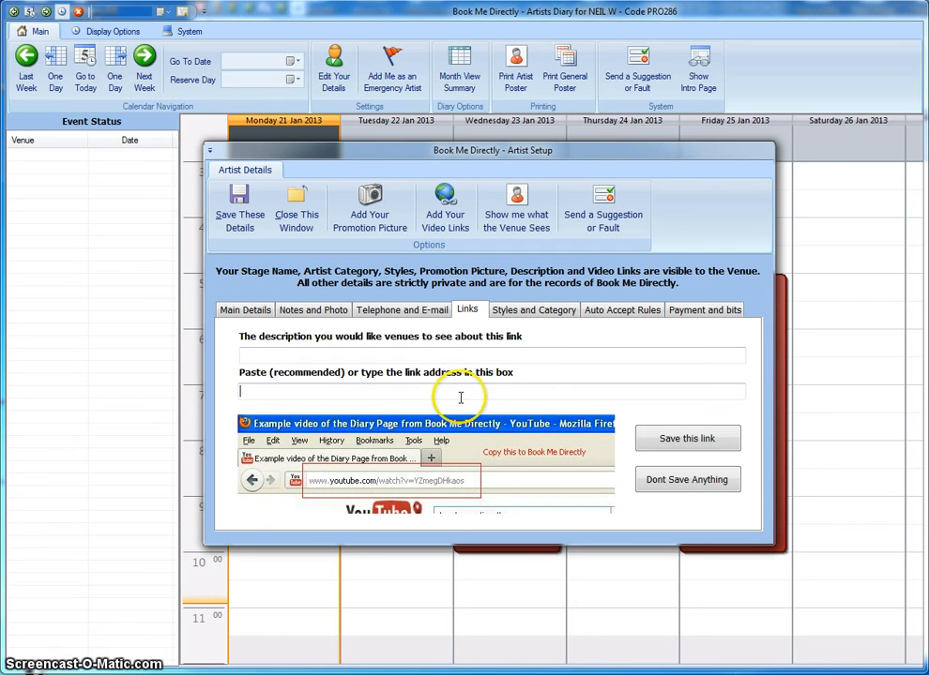
pyautogui.write('www.youtube.com')
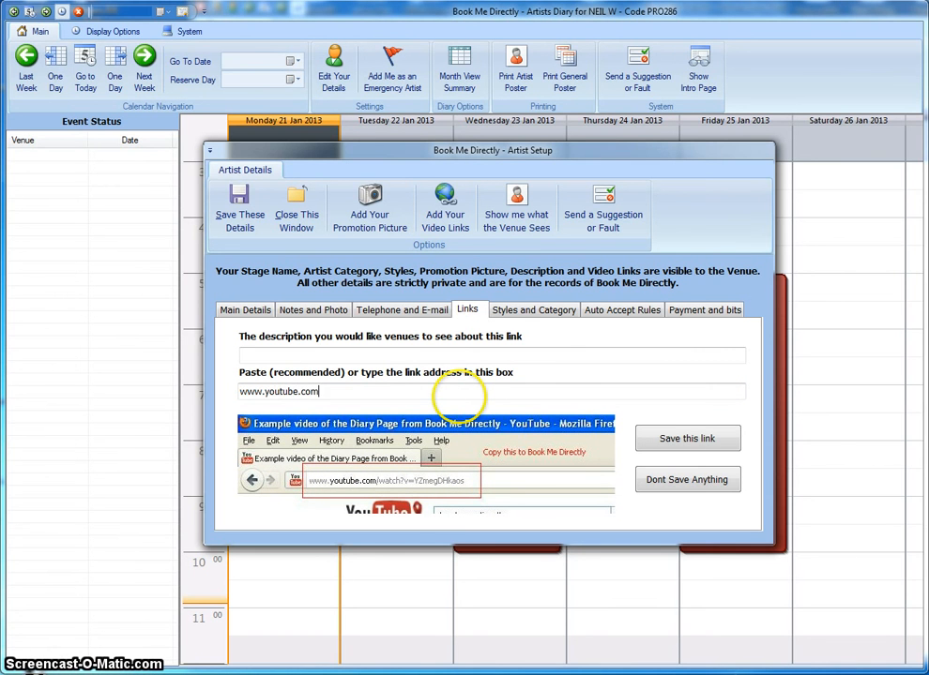
pyautogui.write('/yourvideo')
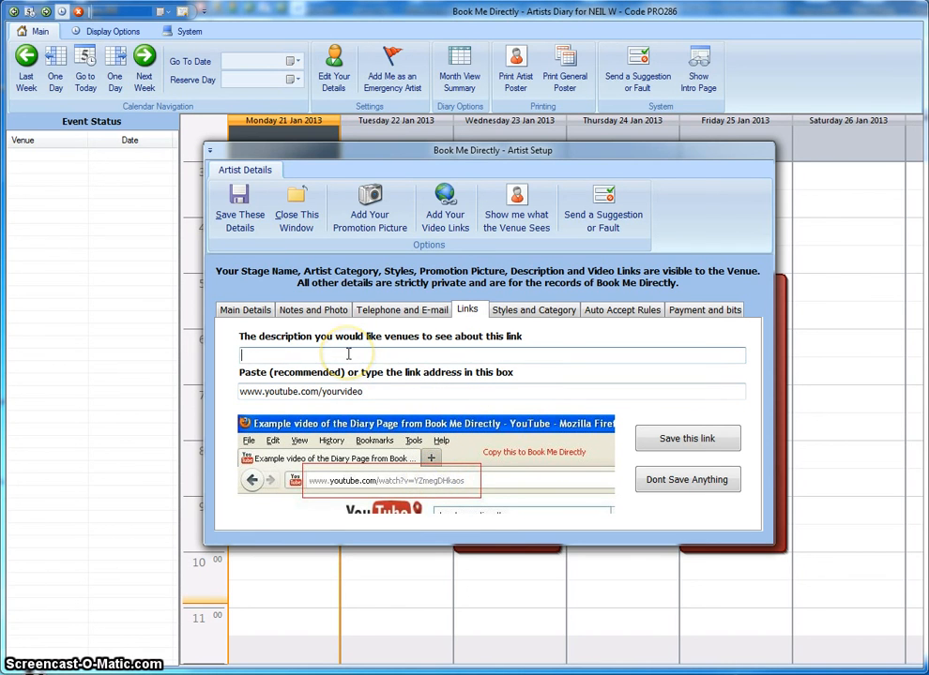
pyautogui.write('A test video')
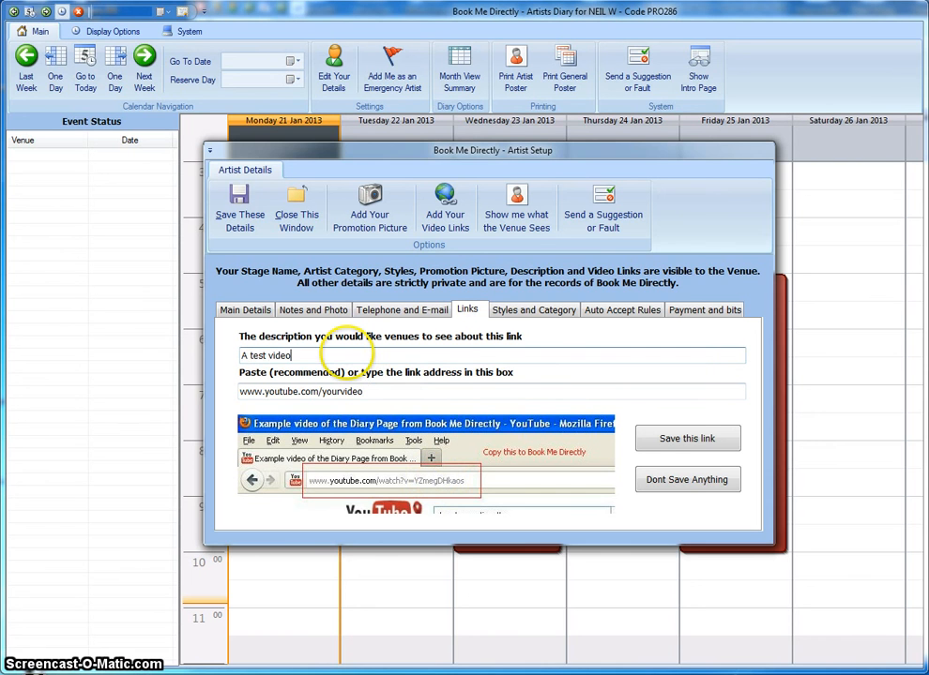
pyautogui.write(' for people to see.')
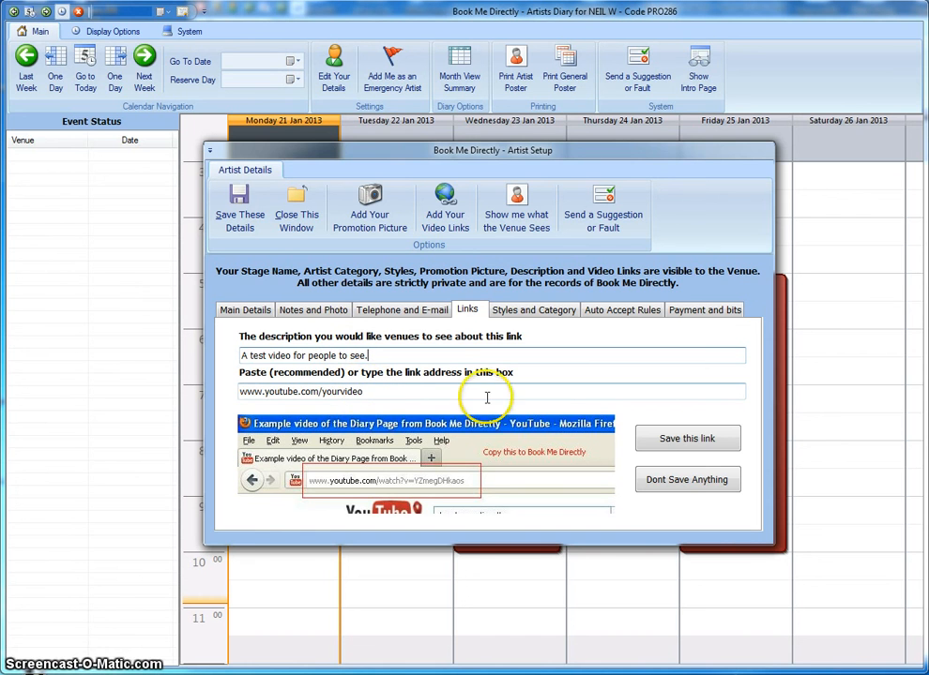
pyautogui.click(669, 439)
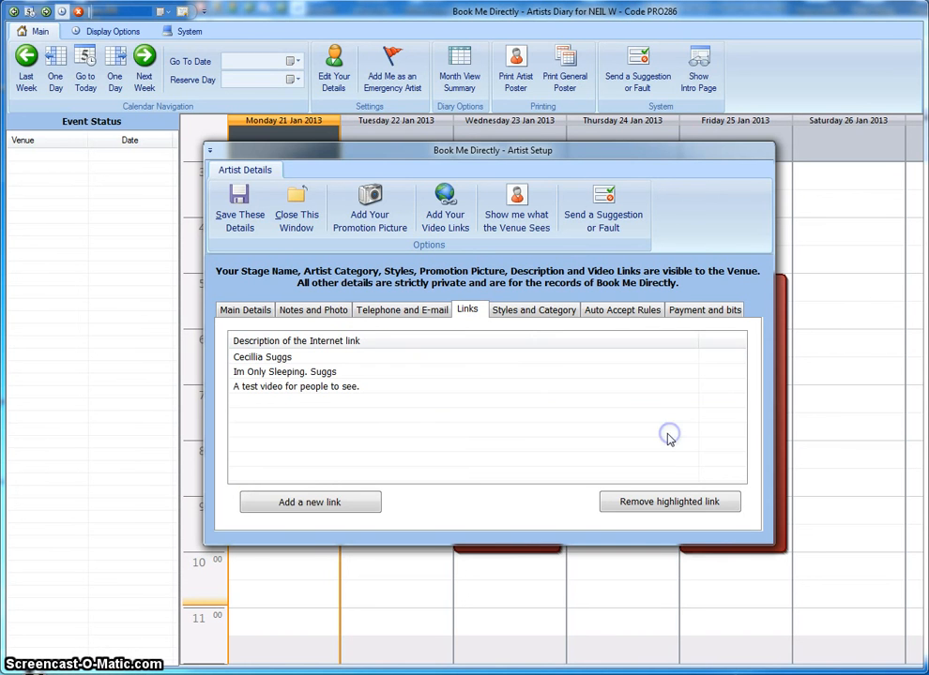
# - Remove the link "A test video for people to see." from the artist's list of links
pyautogui.click(340, 394)
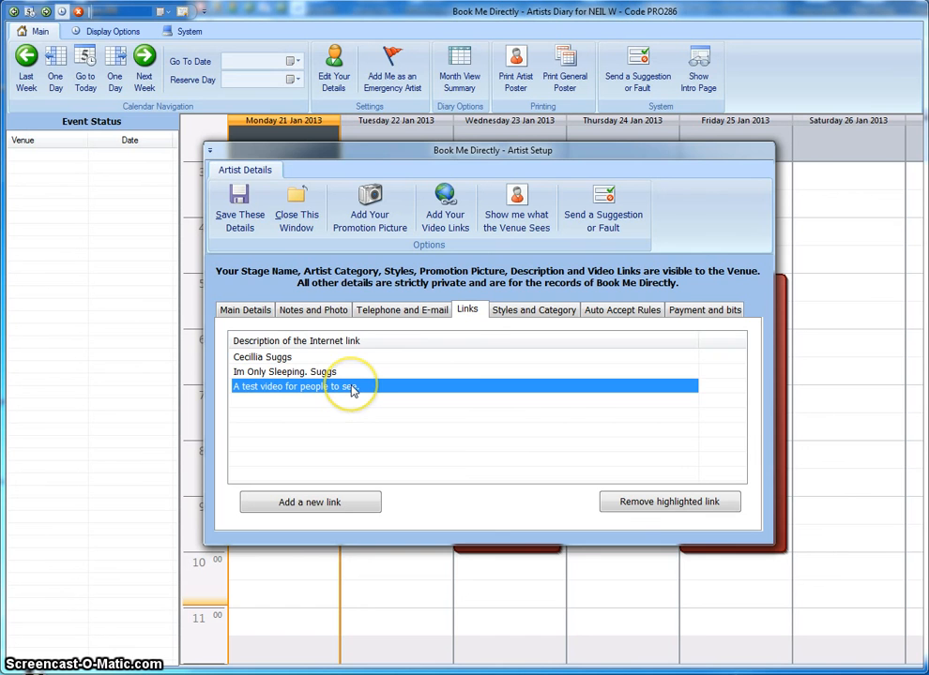
pyautogui.click(641, 511)
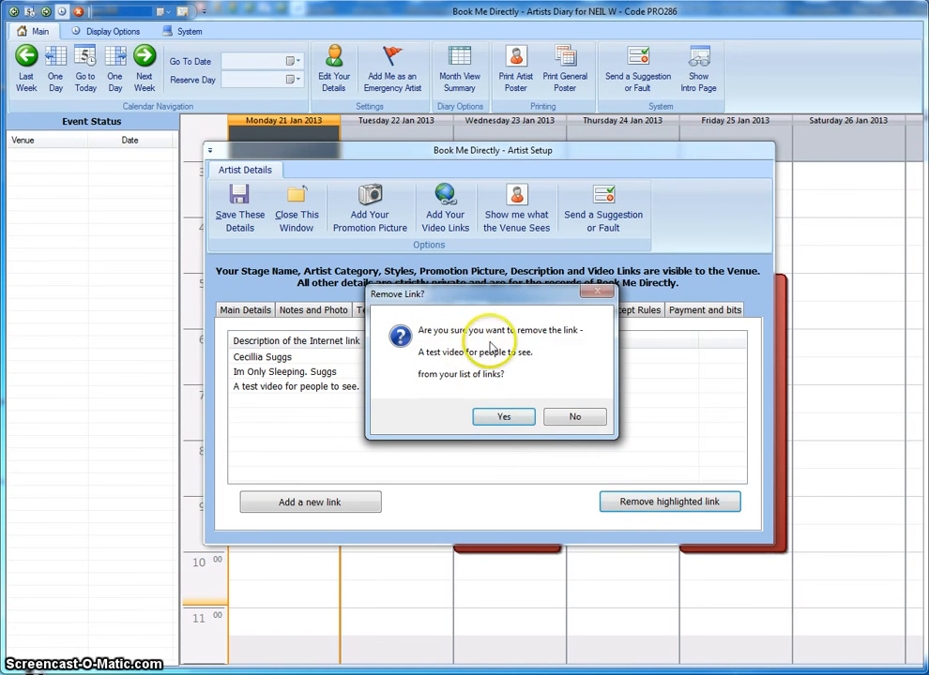
pyautogui.click(504, 416)
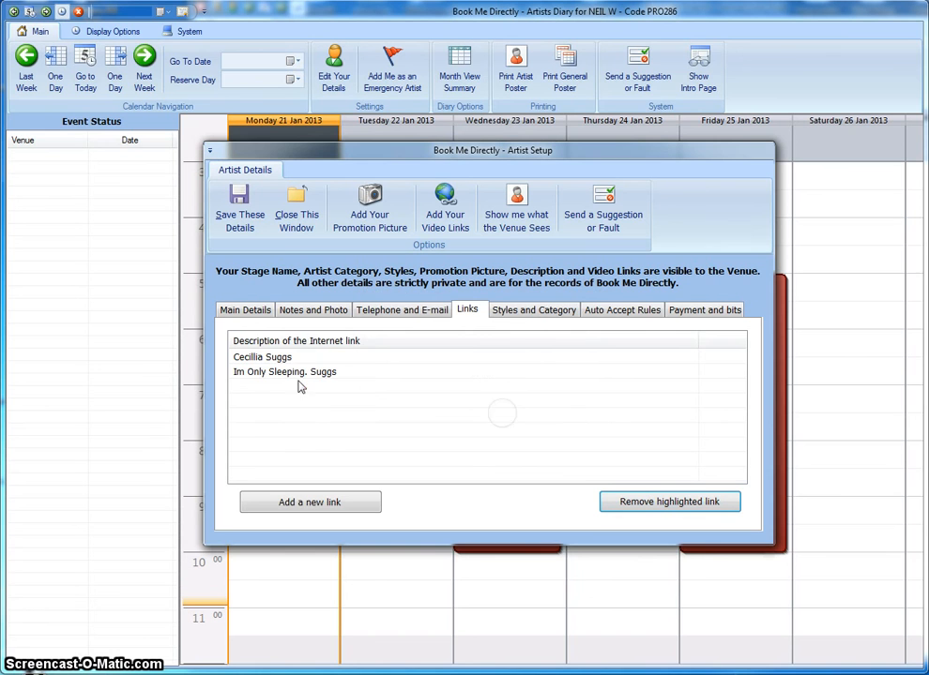
pyautogui.click(291, 370)
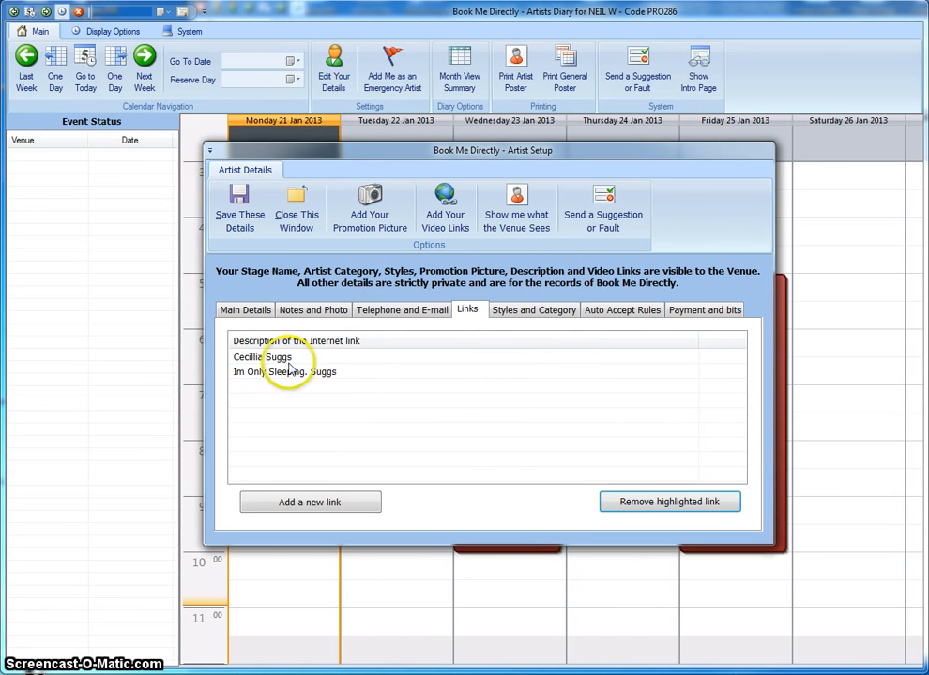
# - Add Demonstration, Design and Concept, 50s, 60s and 70s to the styles the artist does
pyautogui.click(503, 315)
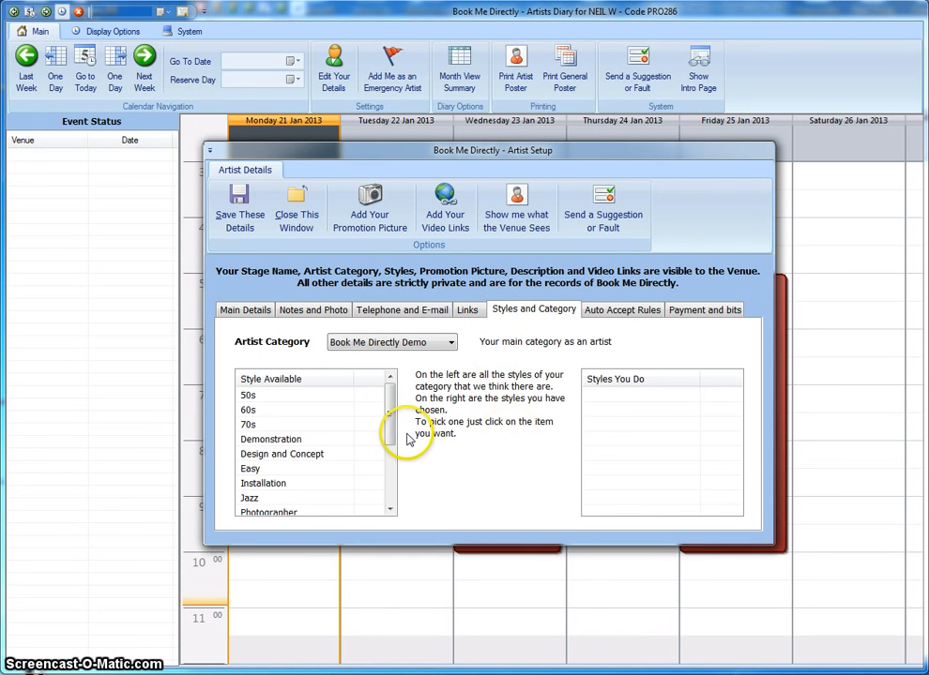
pyautogui.click(296, 440)
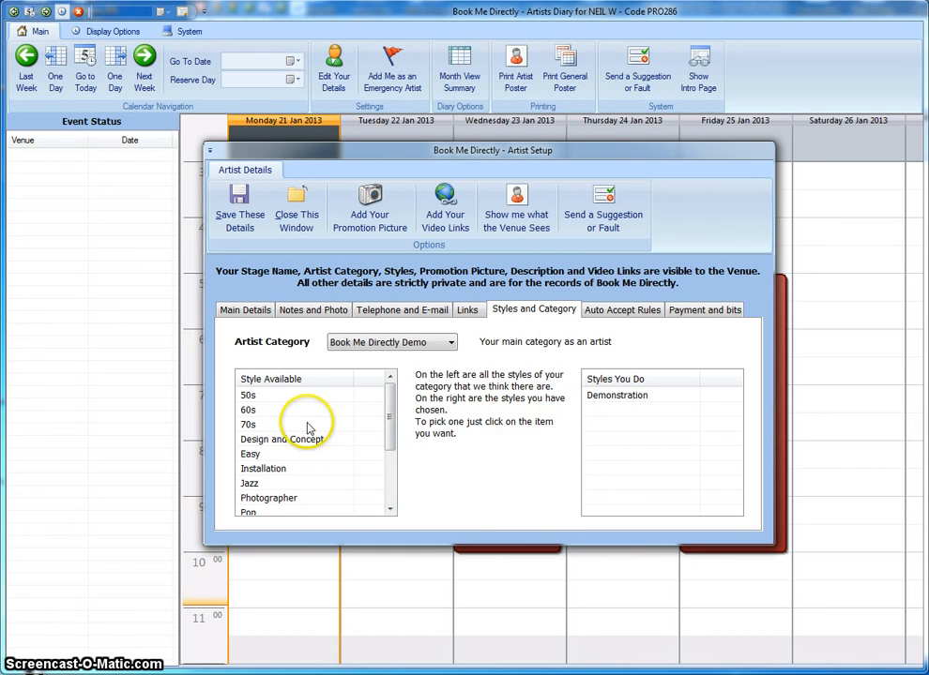
pyautogui.click(333, 439)
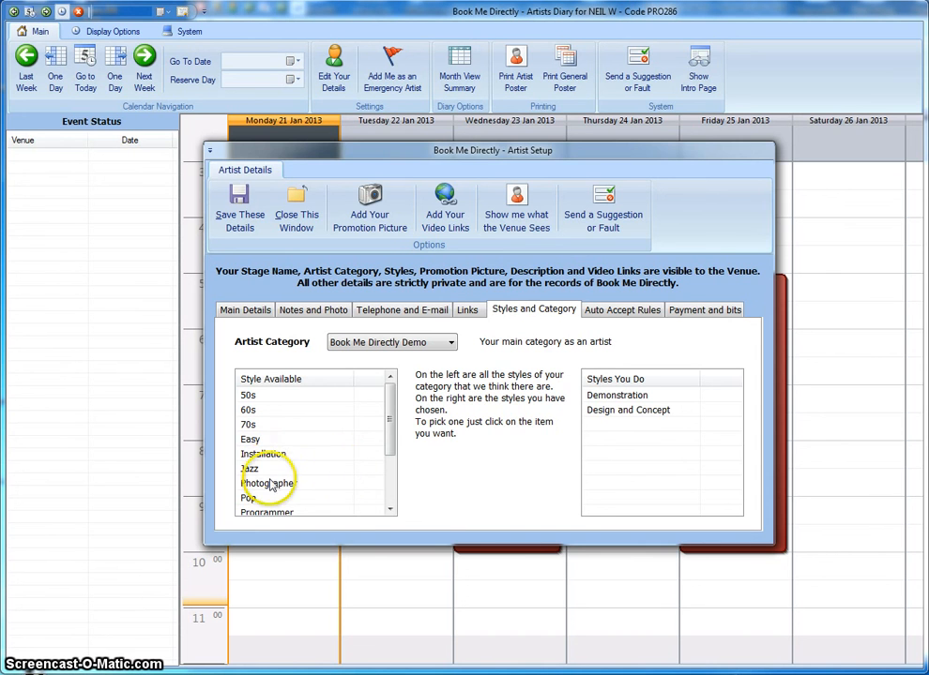
pyautogui.click(275, 415)
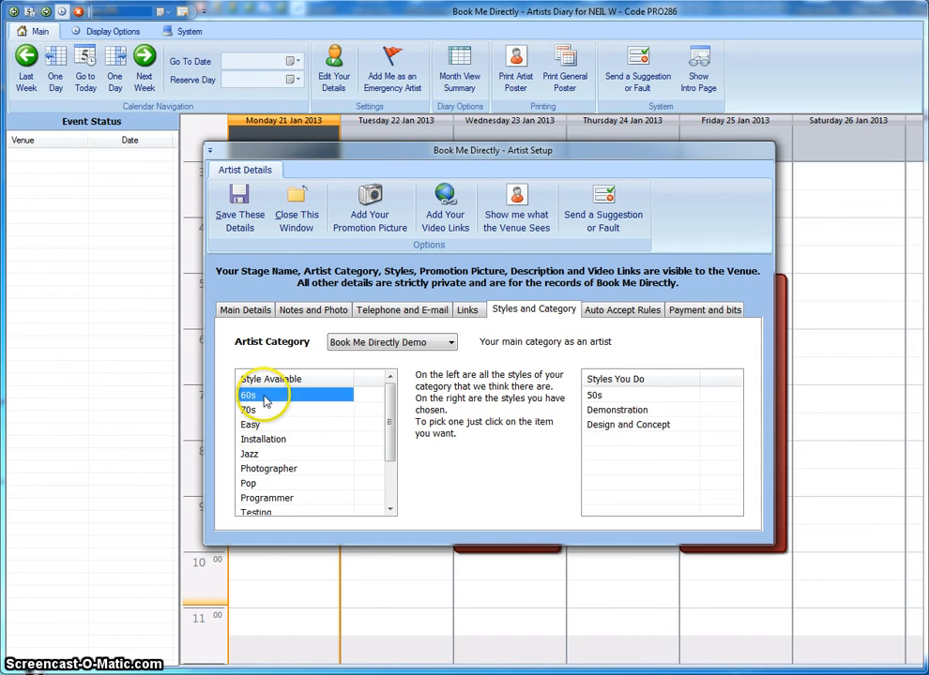
pyautogui.click(273, 396)
pyautogui.click(276, 398)
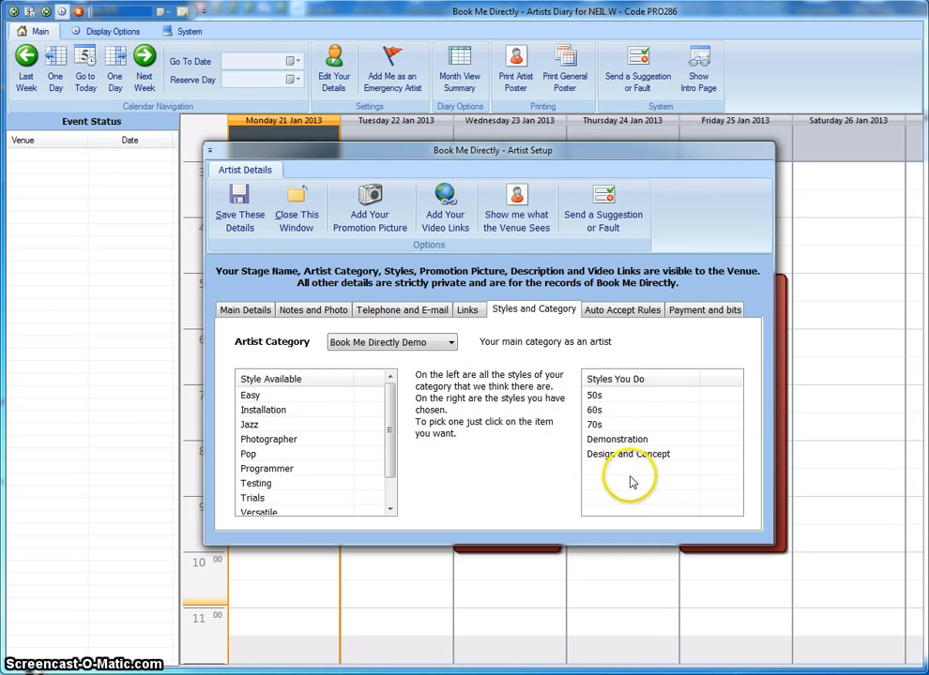
# - Remove 70s, 60s and 50s from the list of styles the artist does
pyautogui.click(623, 424)
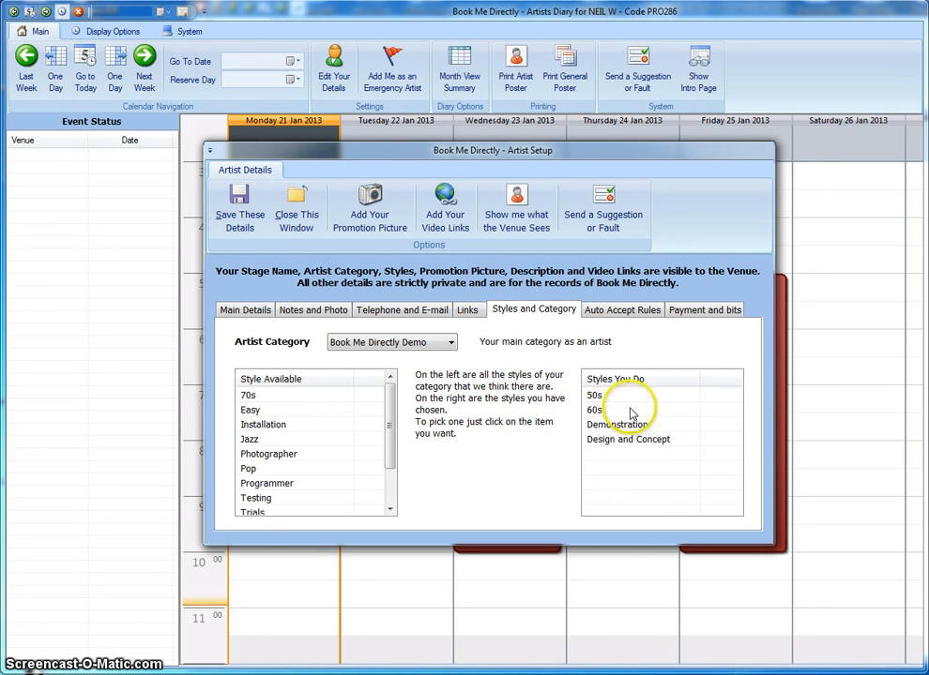
pyautogui.click(630, 412)
pyautogui.click(641, 395)
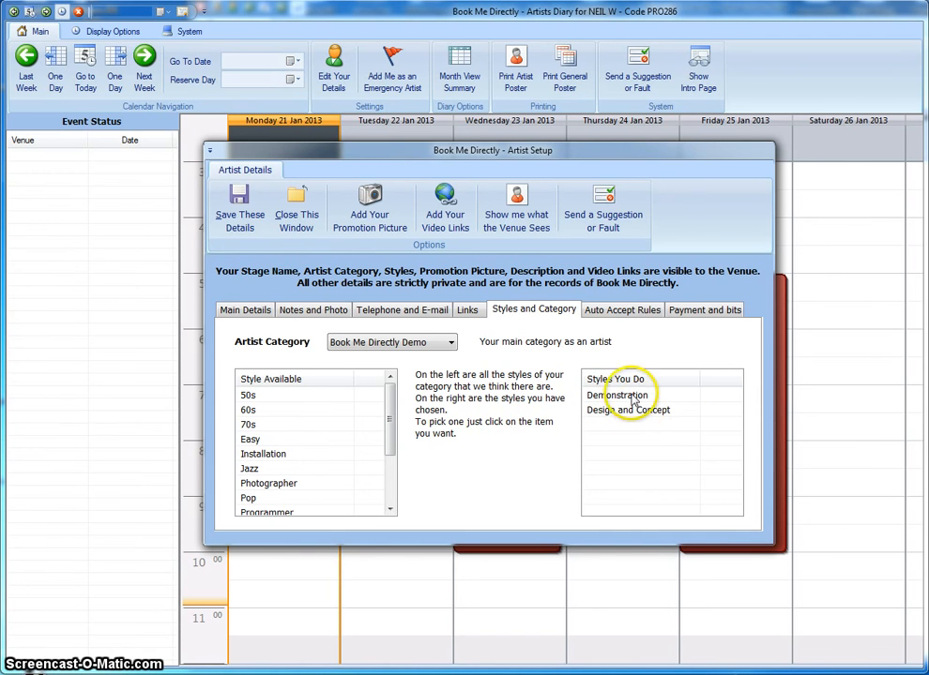
# - In the auto accept rules, set Monday's prices for one to five spots to 75, 100, 125, 150 and 175, and enable auto accept for Monday
pyautogui.click(623, 315)
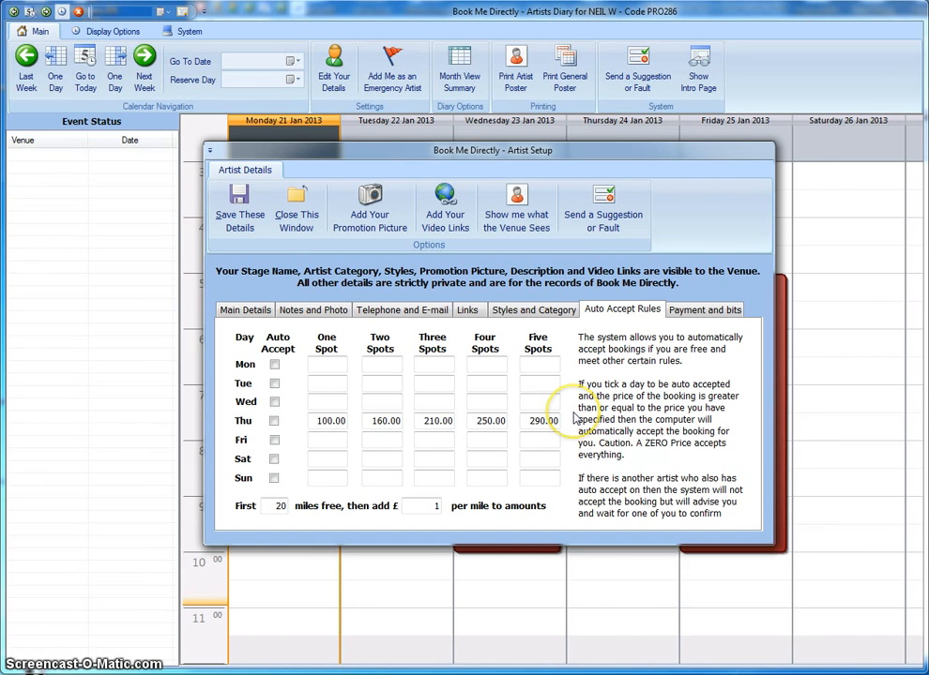
pyautogui.moveTo(574, 418)
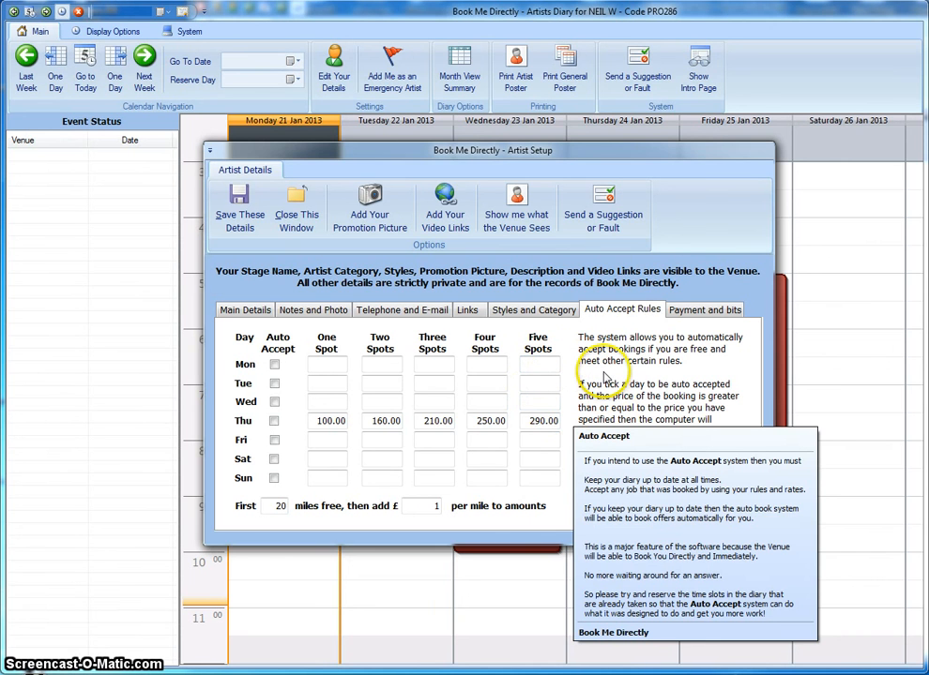
pyautogui.click(334, 370)
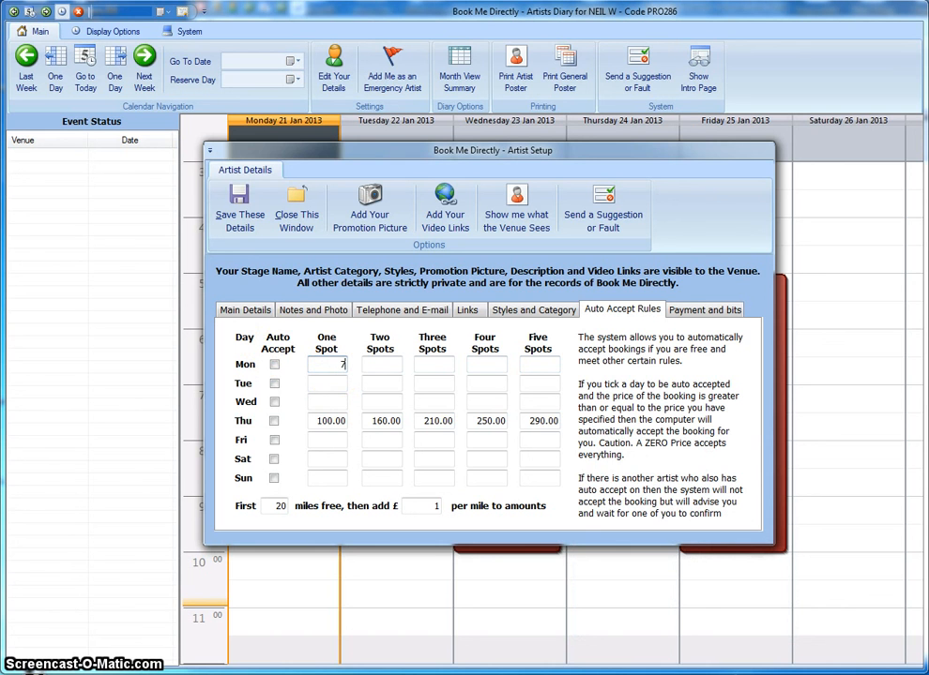
pyautogui.press('Tab')
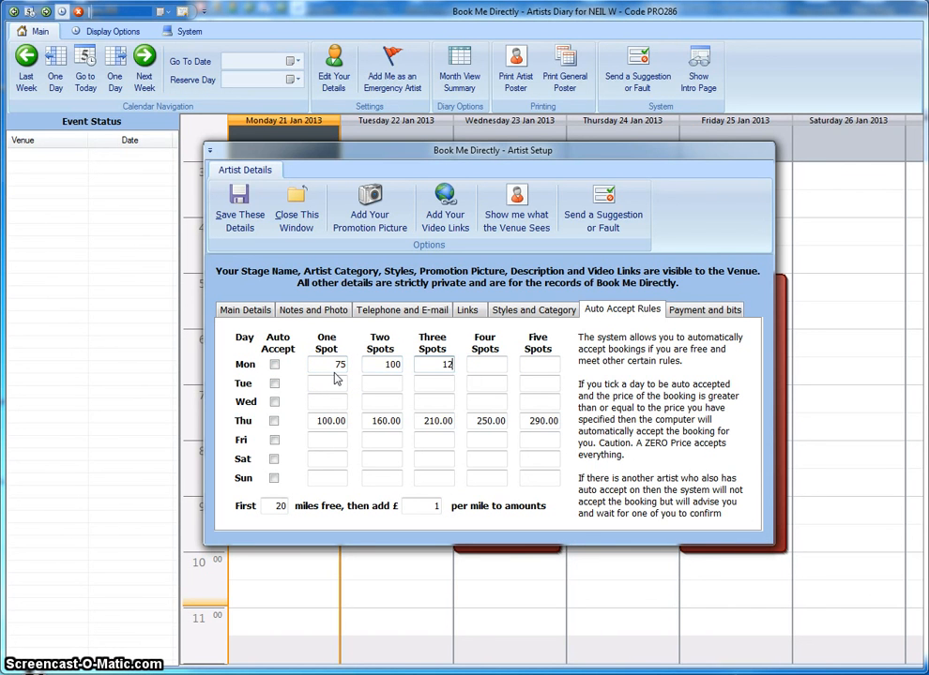
pyautogui.write('150')
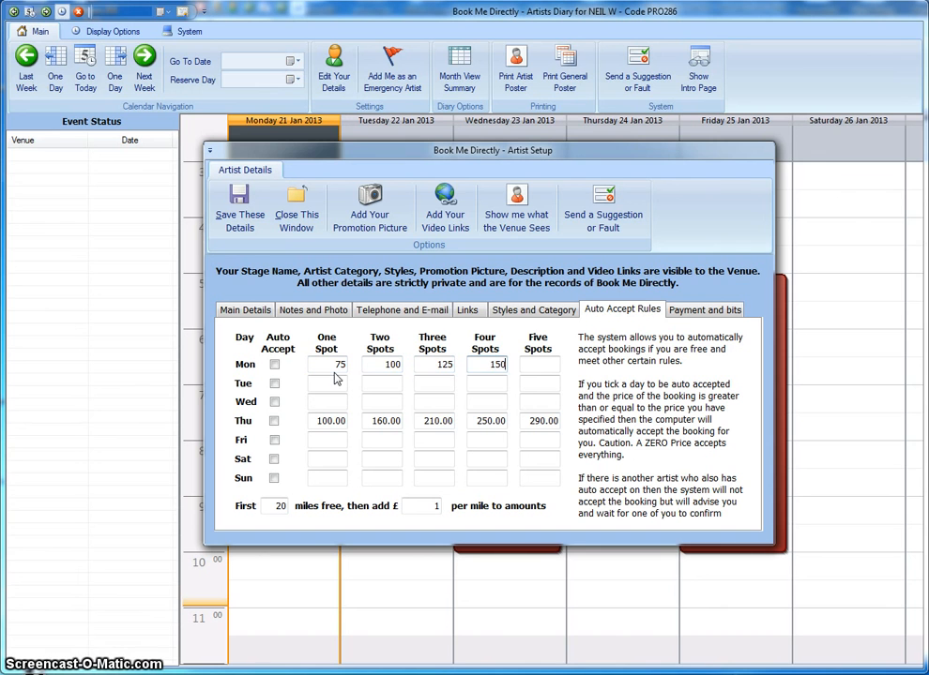
pyautogui.press('Tab')
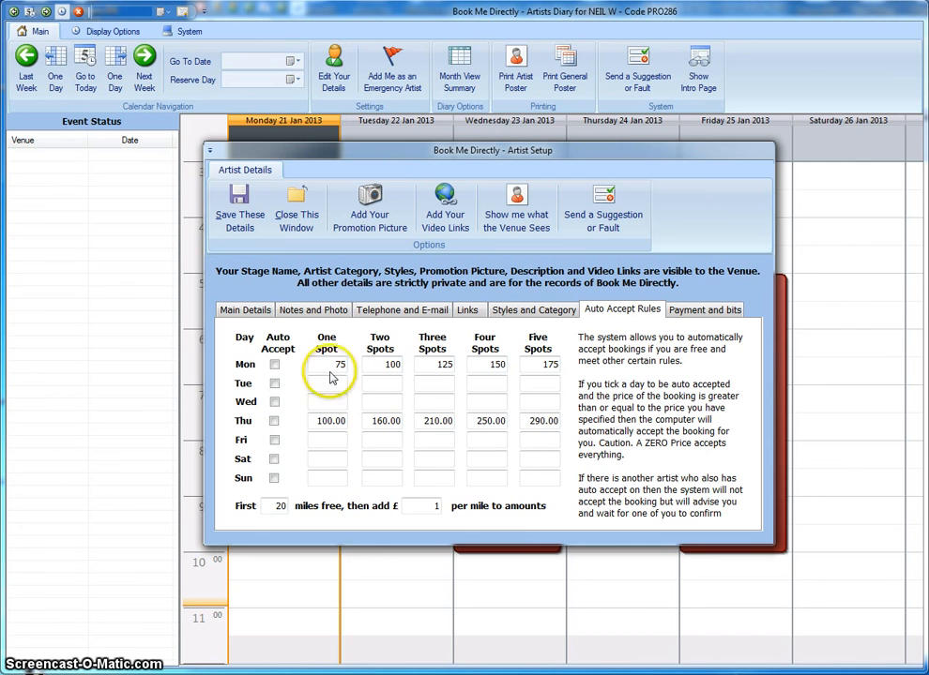
pyautogui.click(274, 365)
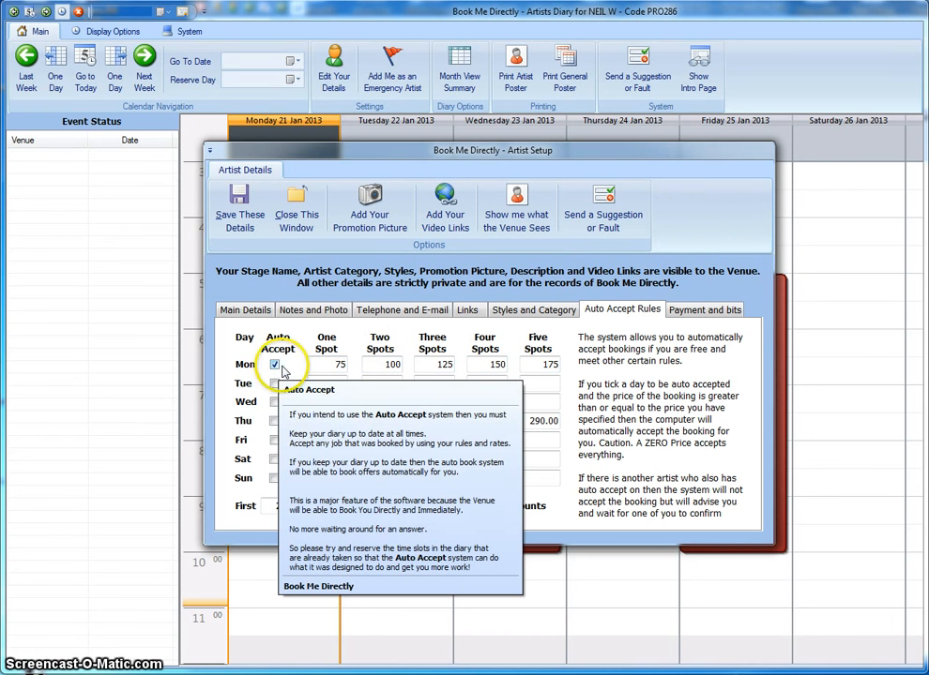
pyautogui.click(340, 365)
pyautogui.moveTo(342, 363)
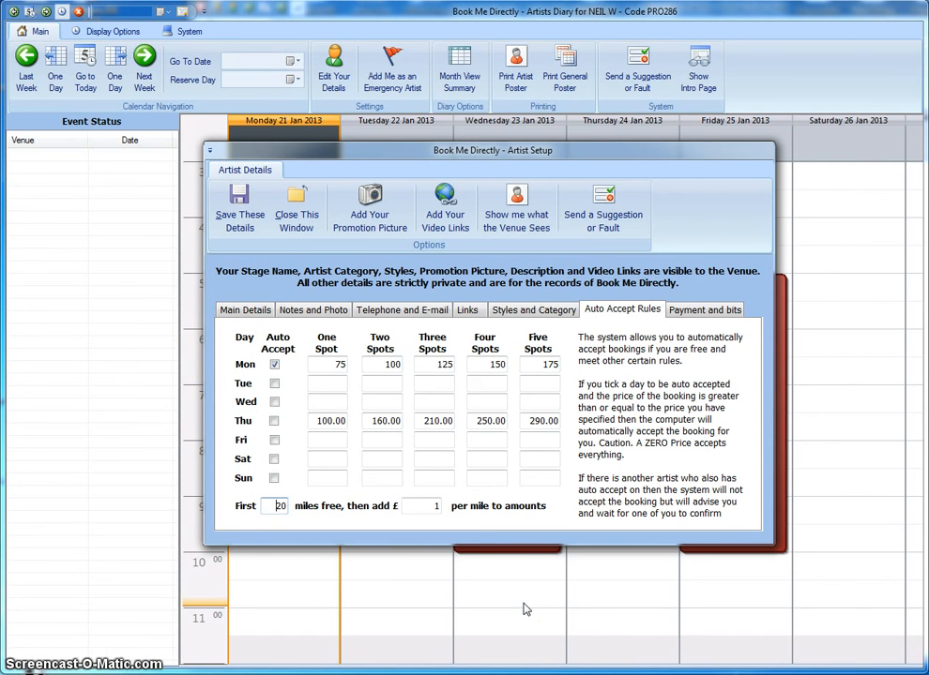
pyautogui.moveTo(638, 338)
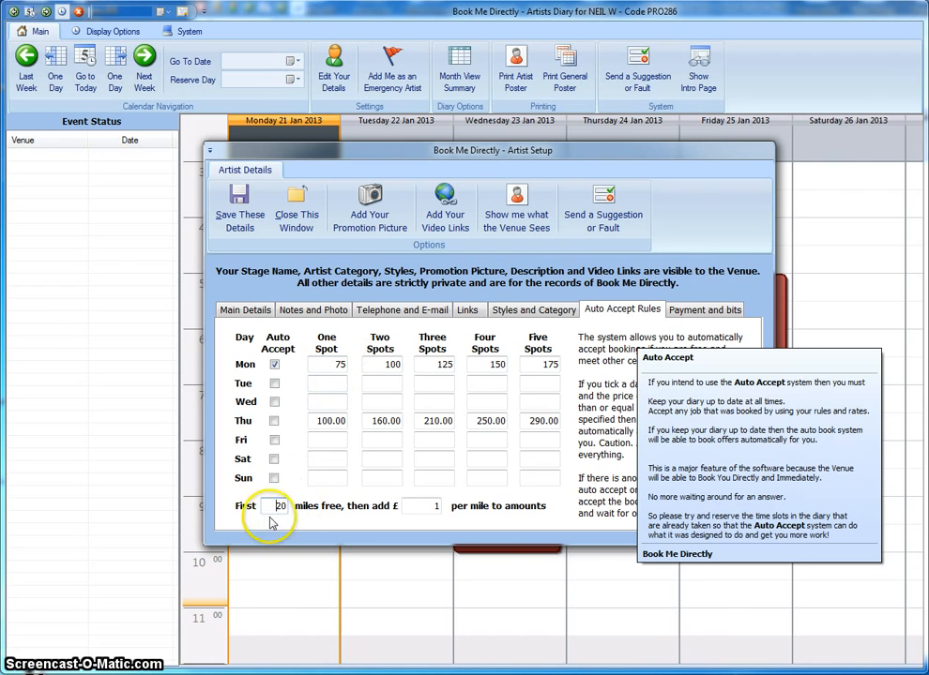
pyautogui.click(426, 507)
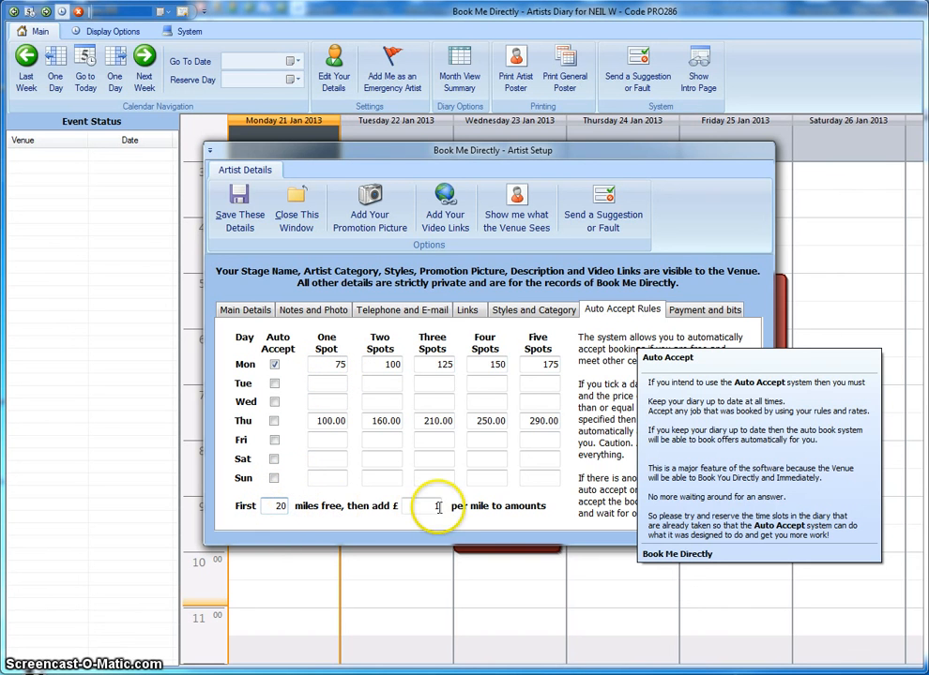
pyautogui.click(451, 516)
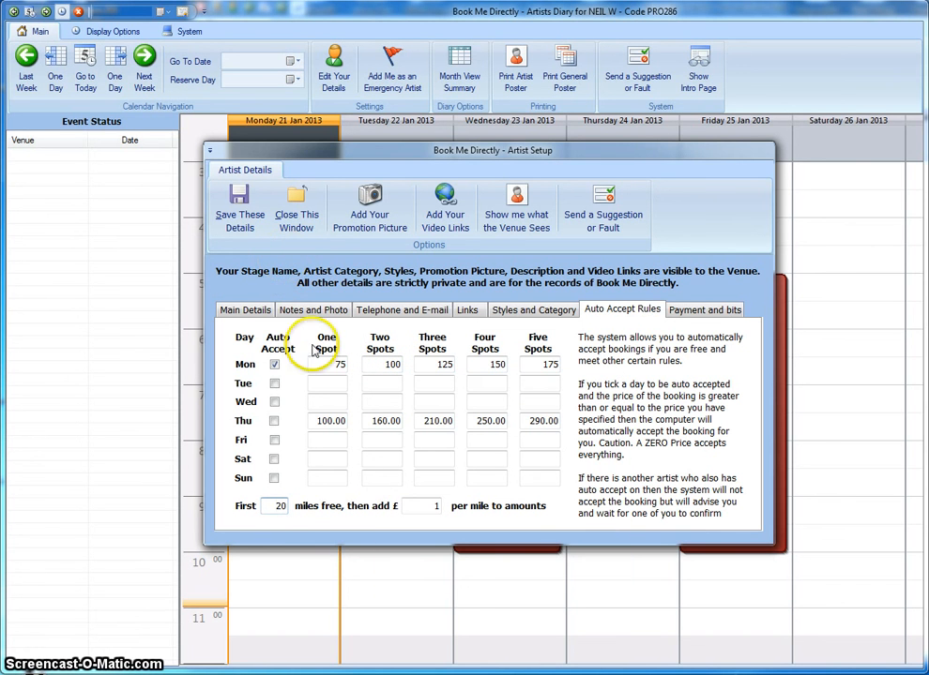
# - Enable auto accept for Tuesday with prices of 80, 120, 140, 160 and 200 for one to five spots, and close the artist setup
pyautogui.click(274, 383)
pyautogui.click(323, 384)
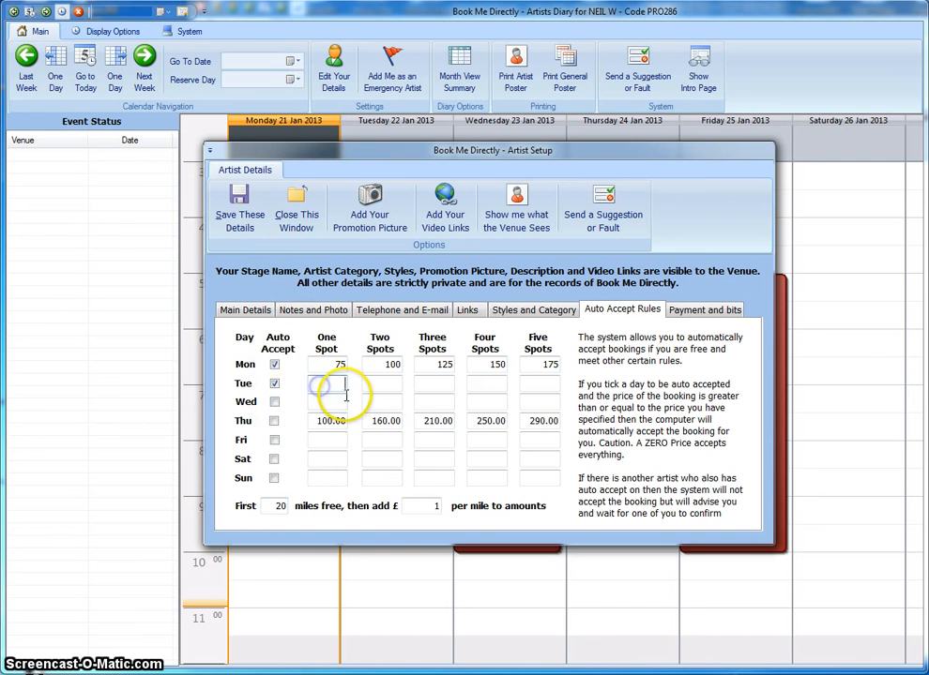
pyautogui.write('870')
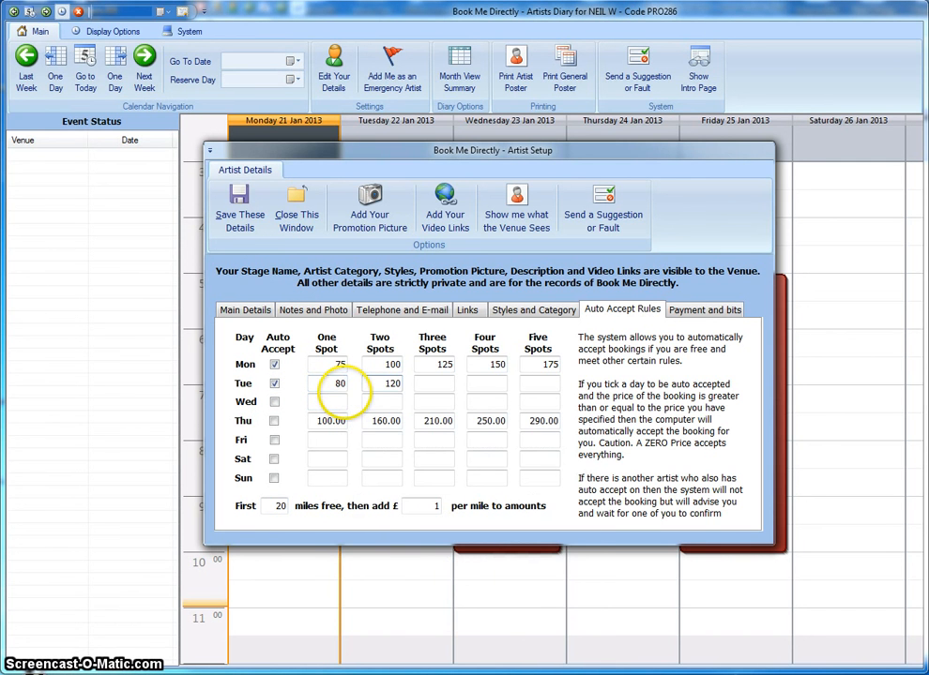
pyautogui.press('Tab')
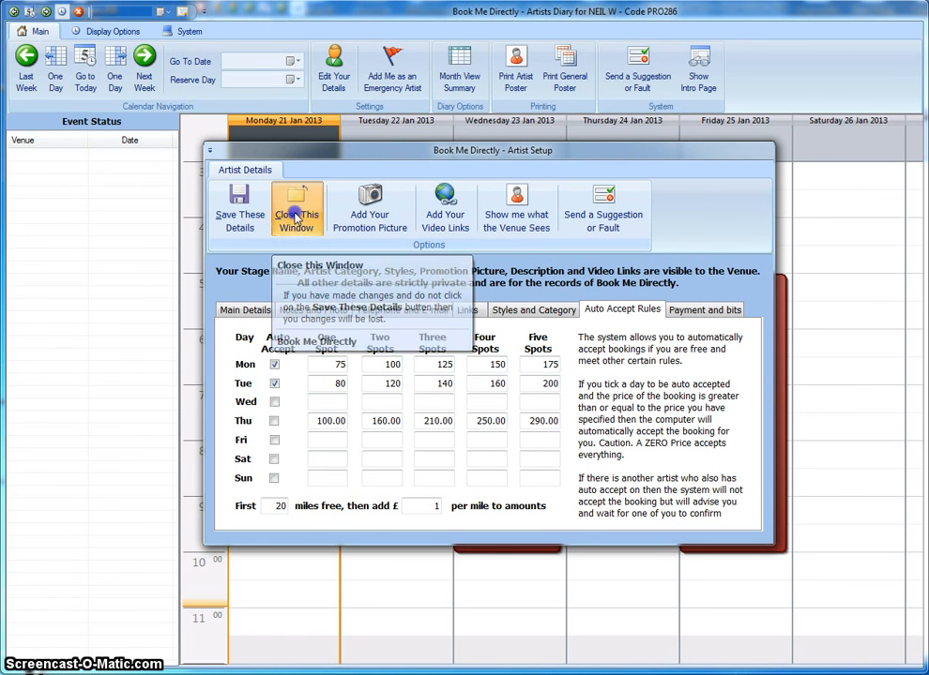
pyautogui.click(295, 218)
pyautogui.click(525, 419)
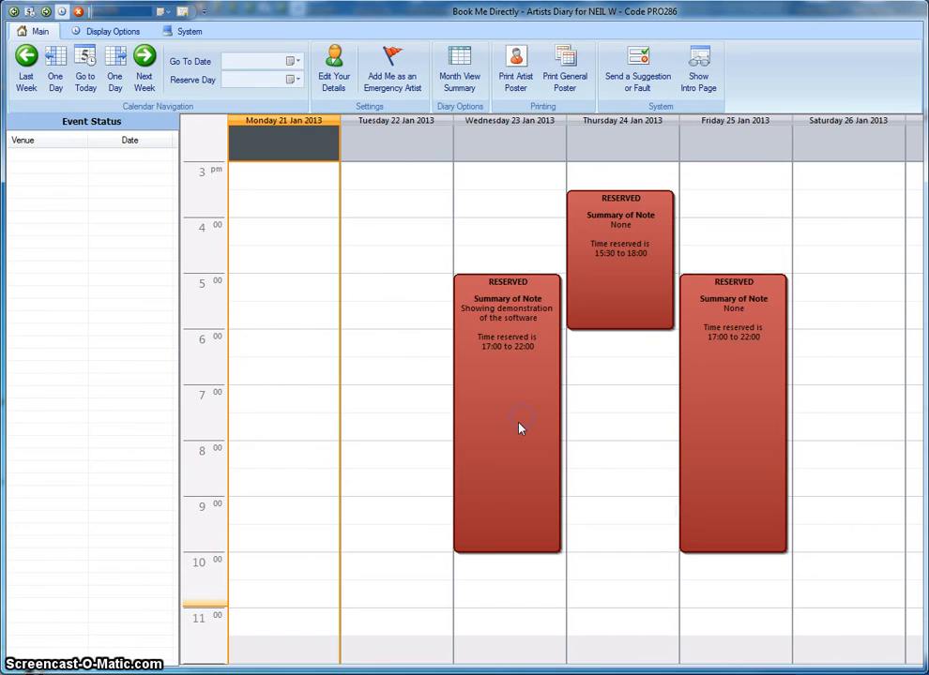